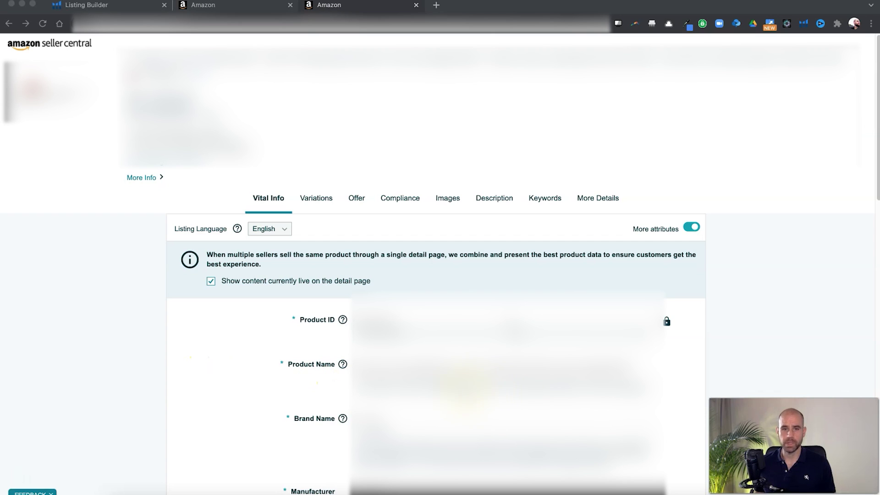
Step: Review the listing's Product Description and Key Product Features, then show its Search Terms keywords
{"action": "left_click", "coordinate": [487, 198]}
{"action": "scroll", "coordinate": [482, 232], "scroll_direction": "down", "scroll_amount": 7}
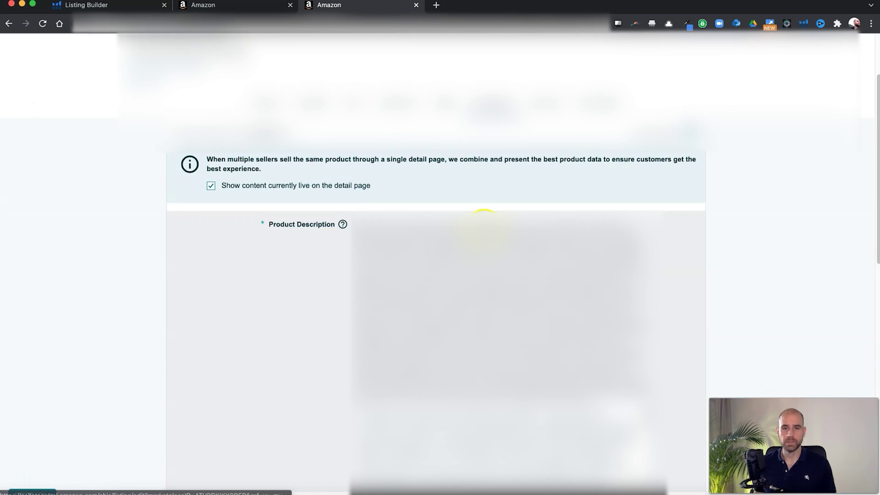
{"action": "scroll", "coordinate": [404, 201], "scroll_direction": "up", "scroll_amount": 3}
{"action": "scroll", "coordinate": [389, 198], "scroll_direction": "up", "scroll_amount": 3}
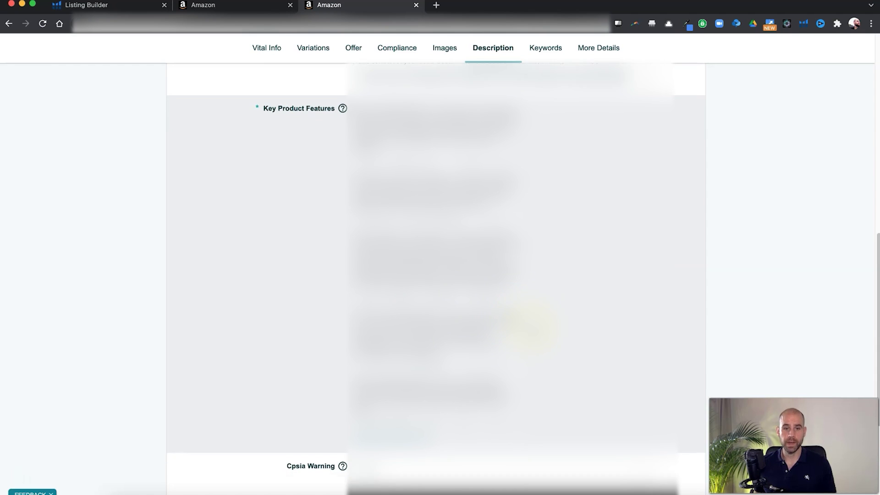
{"action": "scroll", "coordinate": [550, 330], "scroll_direction": "up", "scroll_amount": 10}
{"action": "left_click", "coordinate": [545, 171]}
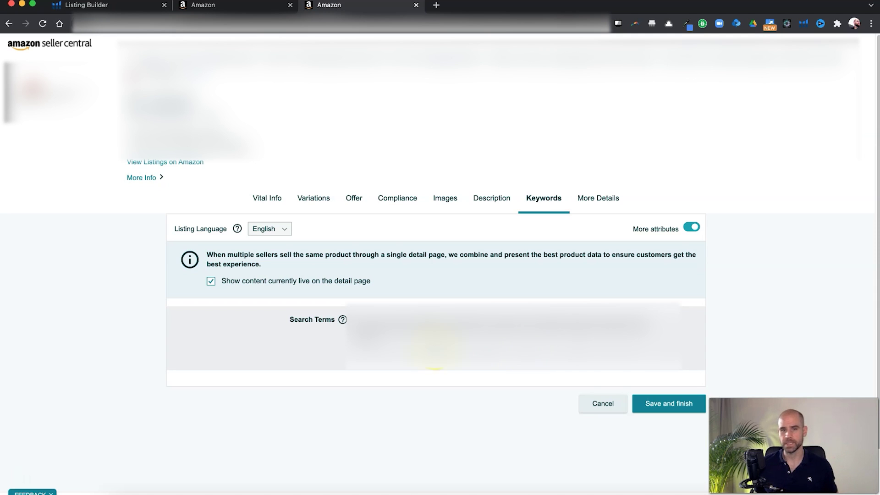
{"action": "left_click", "coordinate": [596, 198]}
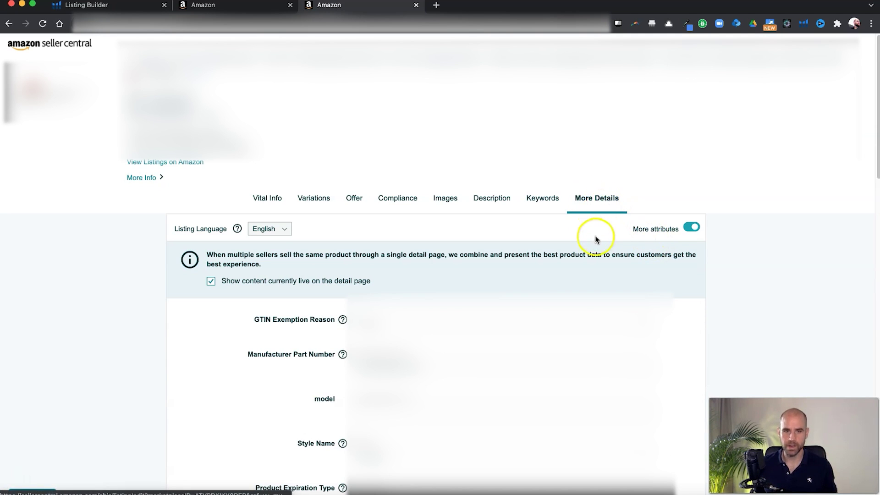
{"action": "scroll", "coordinate": [523, 284], "scroll_direction": "down", "scroll_amount": 3}
{"action": "scroll", "coordinate": [515, 284], "scroll_direction": "down", "scroll_amount": 5}
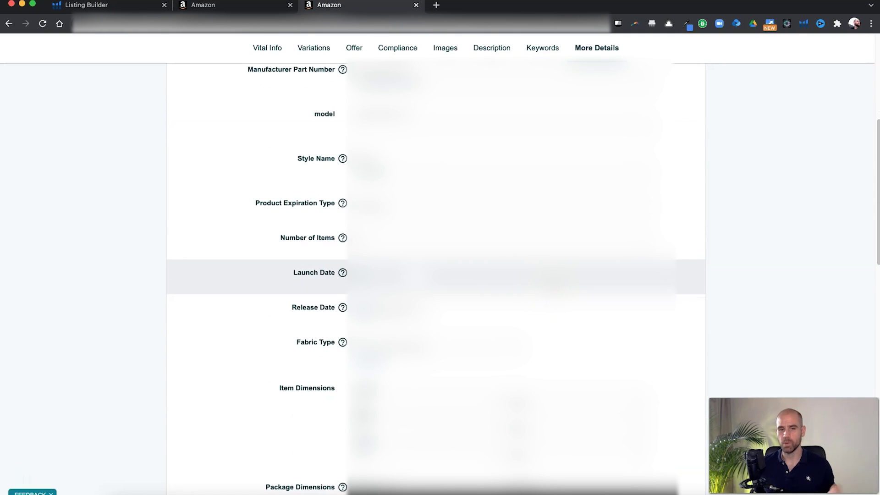
{"action": "scroll", "coordinate": [516, 275], "scroll_direction": "down", "scroll_amount": 2}
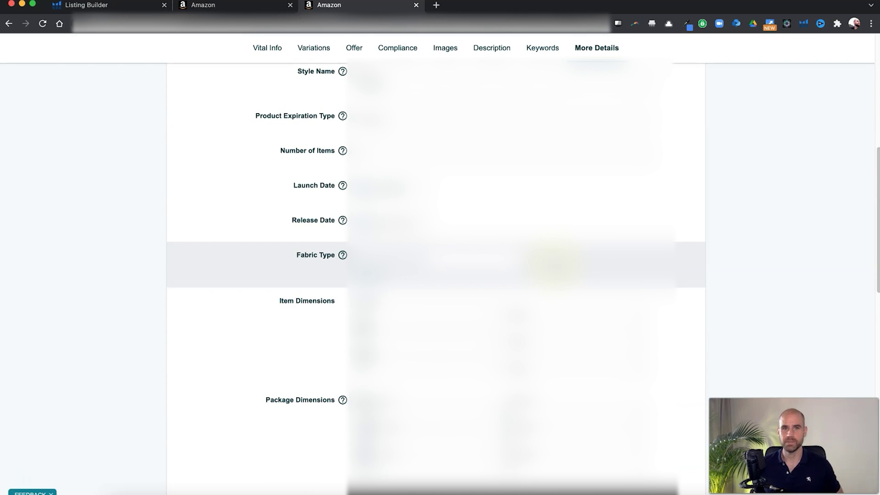
{"action": "scroll", "coordinate": [516, 266], "scroll_direction": "down", "scroll_amount": 12}
{"action": "scroll", "coordinate": [516, 270], "scroll_direction": "down", "scroll_amount": 1}
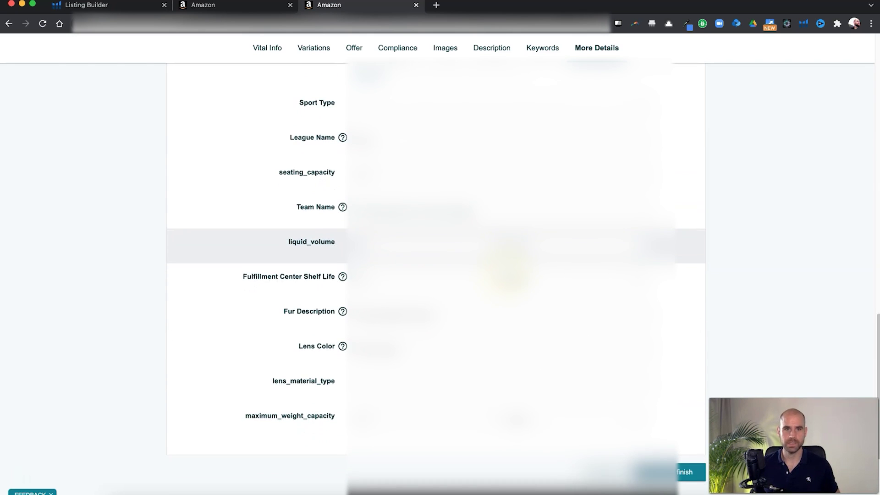
{"action": "scroll", "coordinate": [515, 270], "scroll_direction": "up", "scroll_amount": 2}
{"action": "scroll", "coordinate": [516, 270], "scroll_direction": "down", "scroll_amount": 2}
{"action": "scroll", "coordinate": [516, 270], "scroll_direction": "up", "scroll_amount": 2}
{"action": "scroll", "coordinate": [520, 265], "scroll_direction": "up", "scroll_amount": 15}
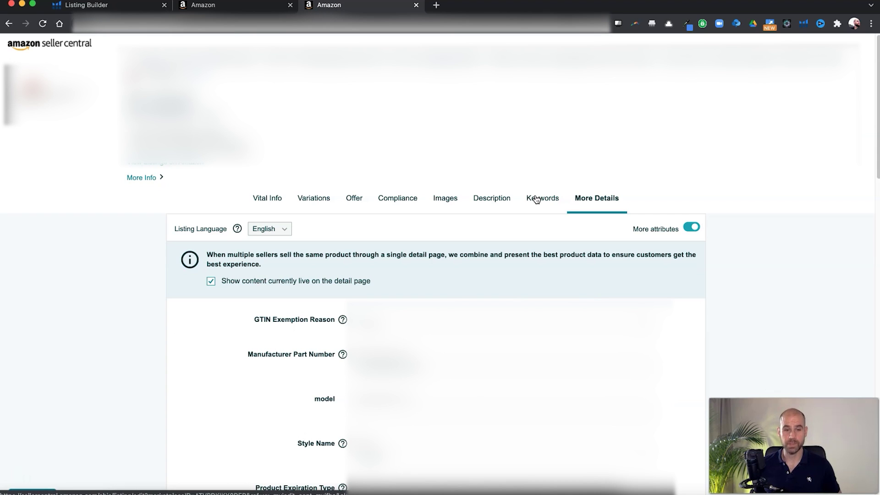
{"action": "left_click", "coordinate": [536, 200]}
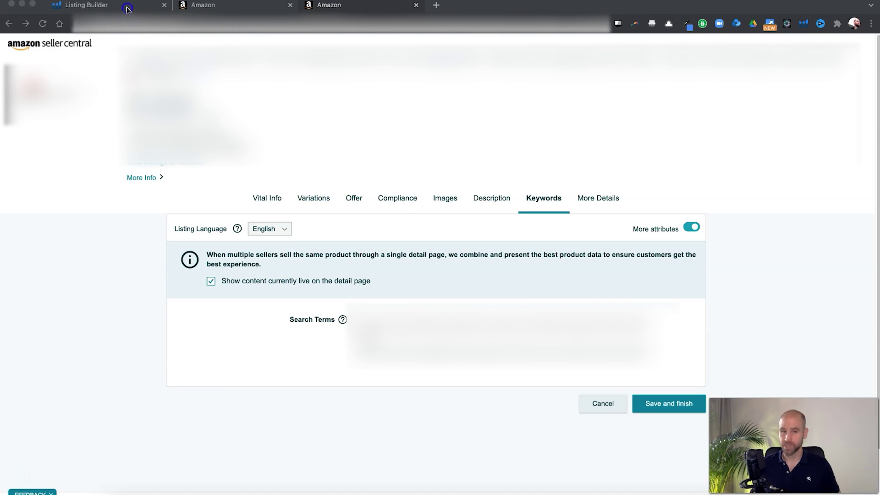
{"action": "left_click", "coordinate": [127, 9]}
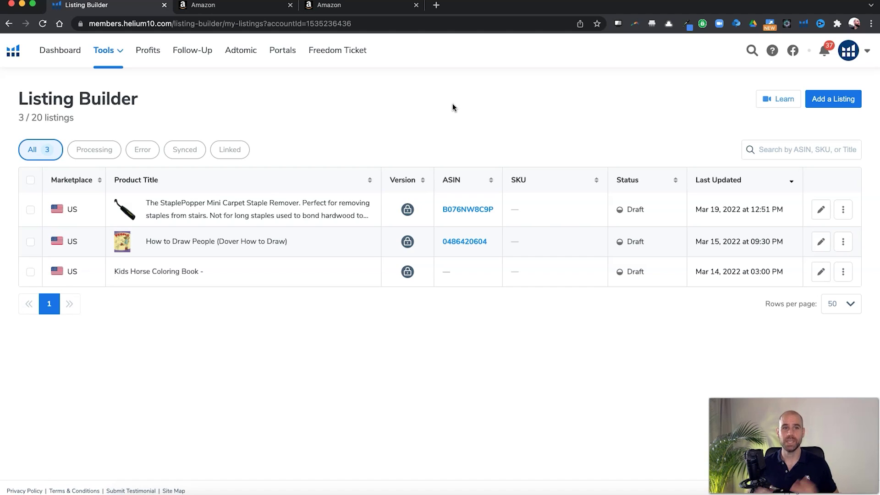
Step: Open the StaplePopper staple remover listing from the My Listings table for editing
{"action": "left_click", "coordinate": [444, 105]}
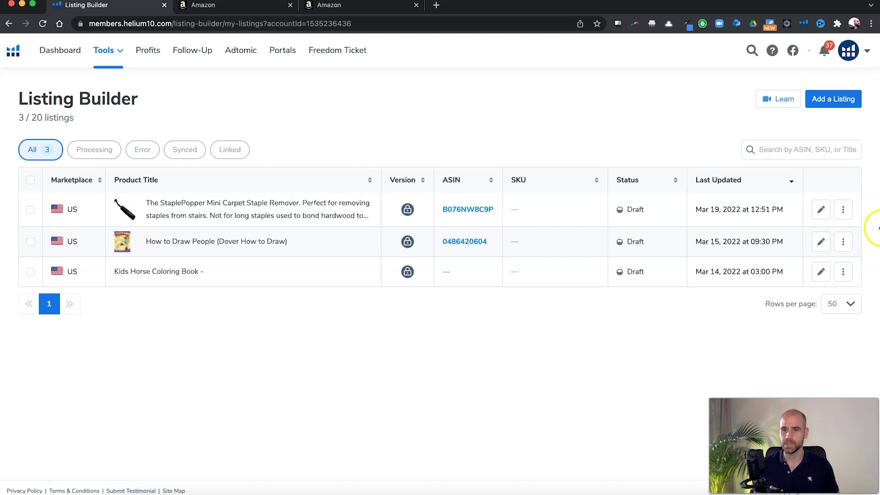
{"action": "left_click", "coordinate": [821, 210]}
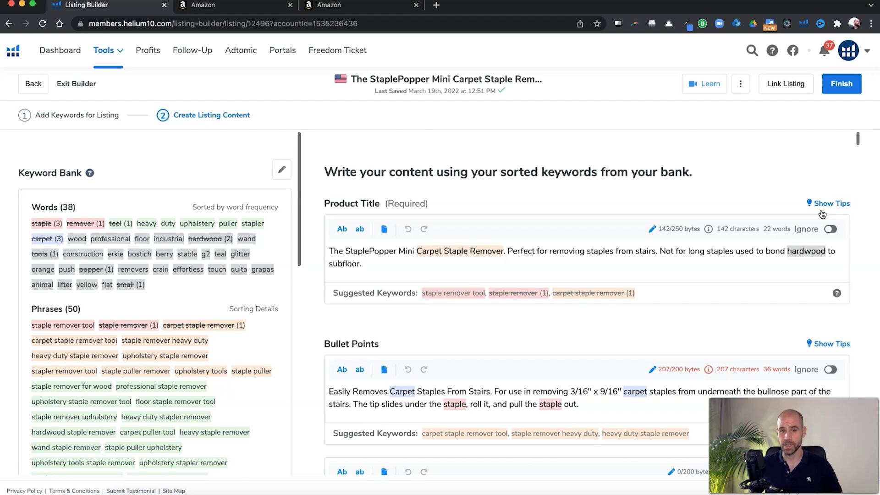
Step: Open the StaplePopper listing's content editor and look over its title and bullet points
{"action": "left_click", "coordinate": [408, 122]}
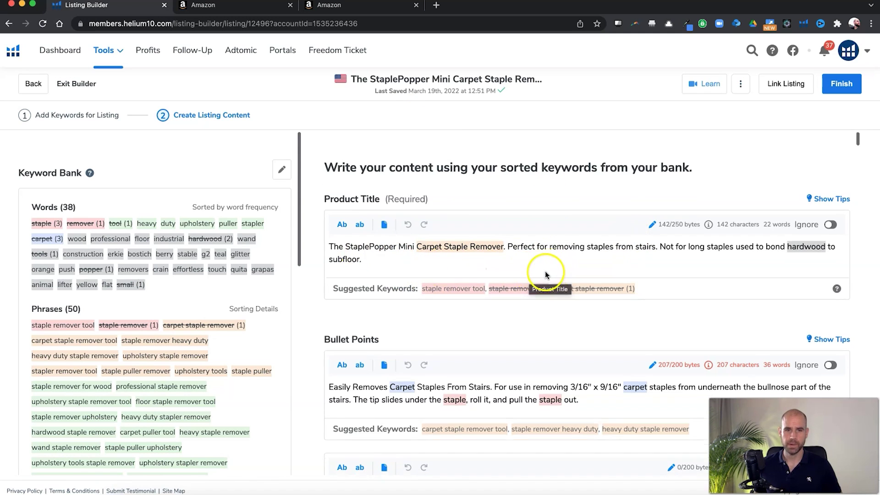
{"action": "scroll", "coordinate": [550, 268], "scroll_direction": "down", "scroll_amount": 5}
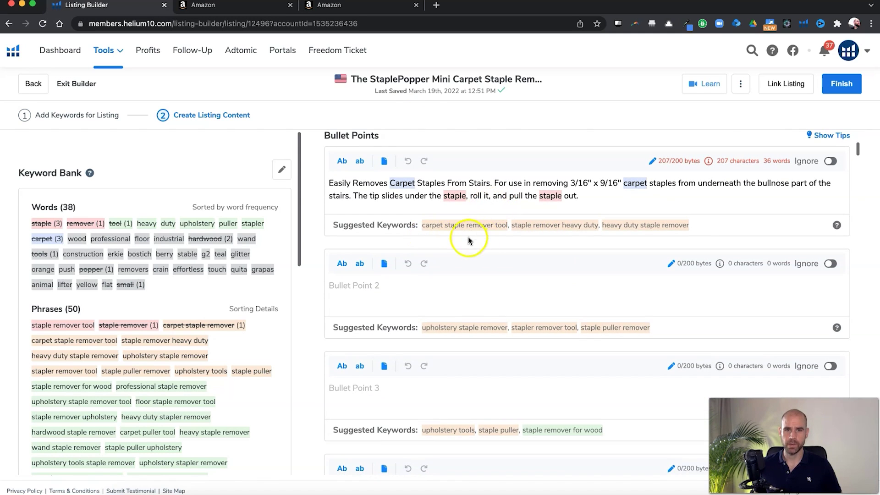
{"action": "scroll", "coordinate": [482, 305], "scroll_direction": "down", "scroll_amount": 1}
{"action": "scroll", "coordinate": [505, 305], "scroll_direction": "down", "scroll_amount": 3}
{"action": "scroll", "coordinate": [568, 305], "scroll_direction": "up", "scroll_amount": 8}
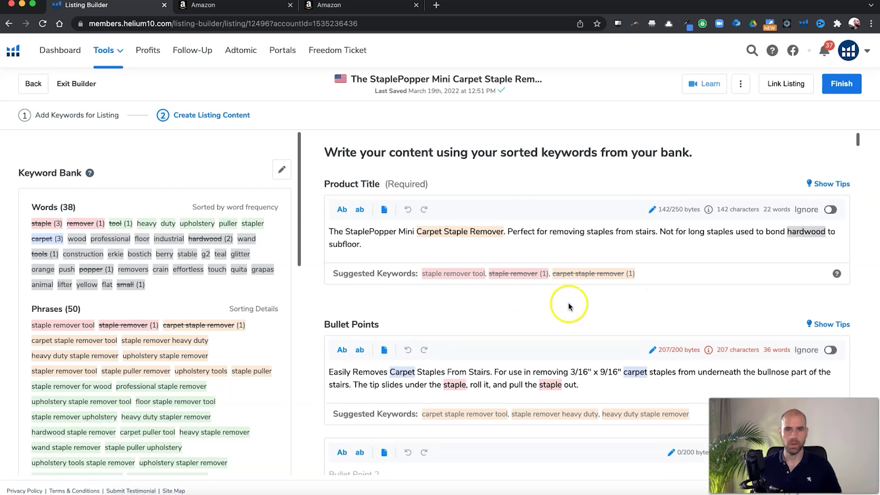
{"action": "scroll", "coordinate": [528, 293], "scroll_direction": "down", "scroll_amount": 2}
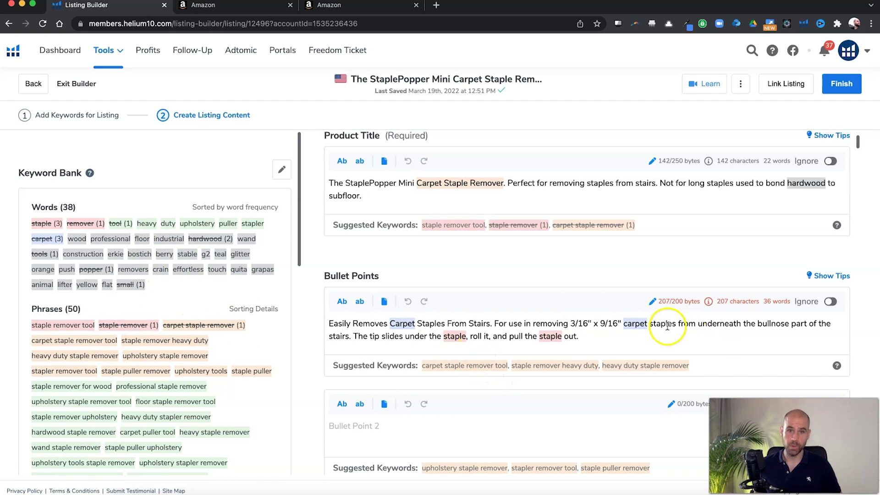
Step: Move past the description down to the empty Search Terms and Subject Matter fields
{"action": "left_click", "coordinate": [617, 298]}
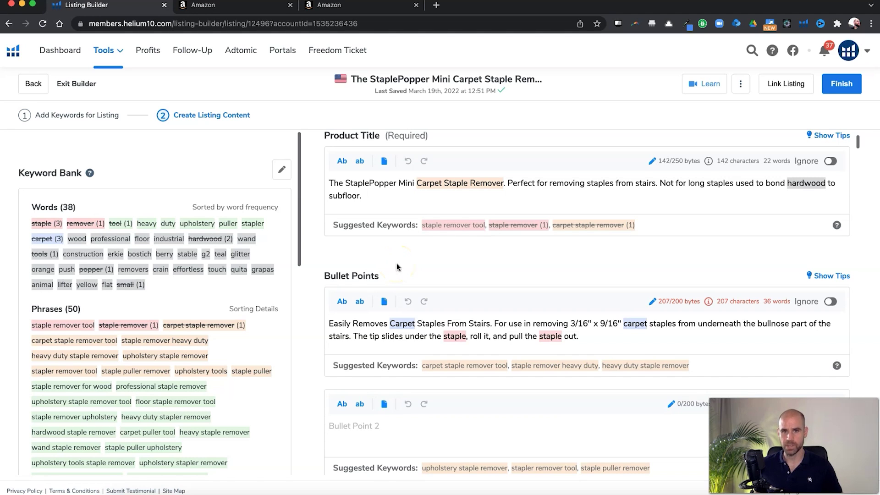
{"action": "scroll", "coordinate": [397, 264], "scroll_direction": "down", "scroll_amount": 4}
{"action": "scroll", "coordinate": [457, 369], "scroll_direction": "down", "scroll_amount": 8}
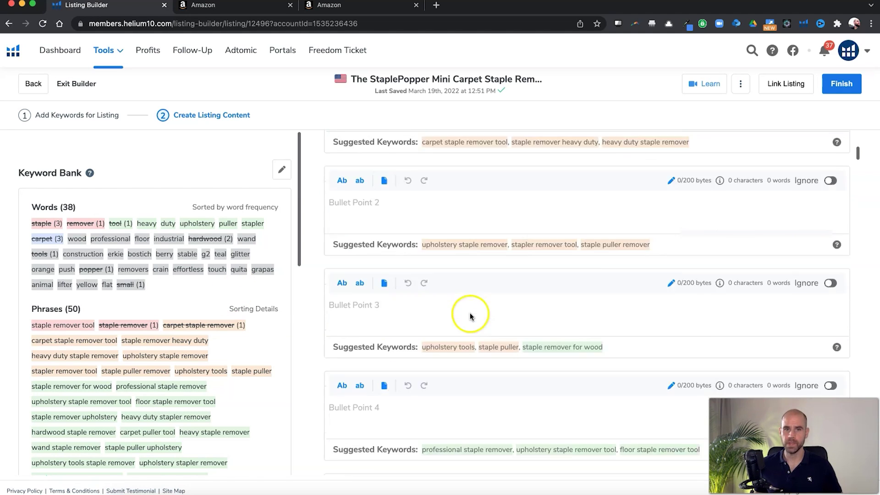
{"action": "scroll", "coordinate": [502, 372], "scroll_direction": "down", "scroll_amount": 15}
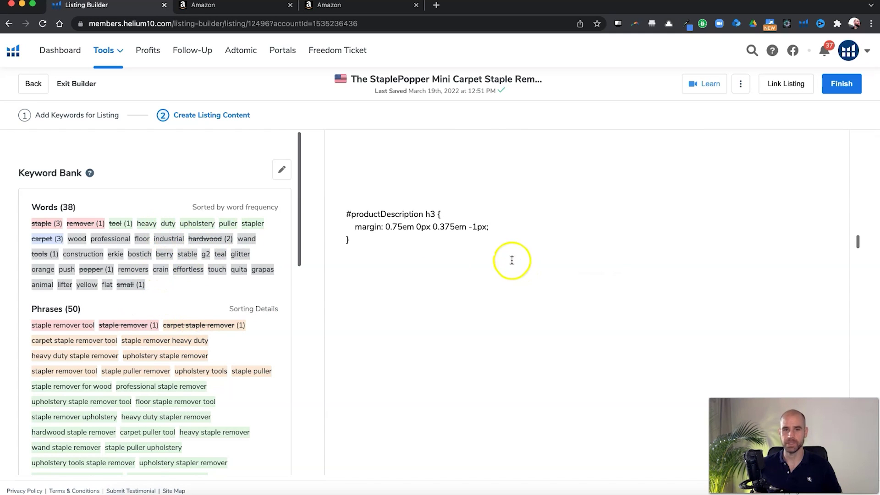
{"action": "scroll", "coordinate": [500, 266], "scroll_direction": "down", "scroll_amount": 5}
{"action": "scroll", "coordinate": [499, 268], "scroll_direction": "down", "scroll_amount": 10}
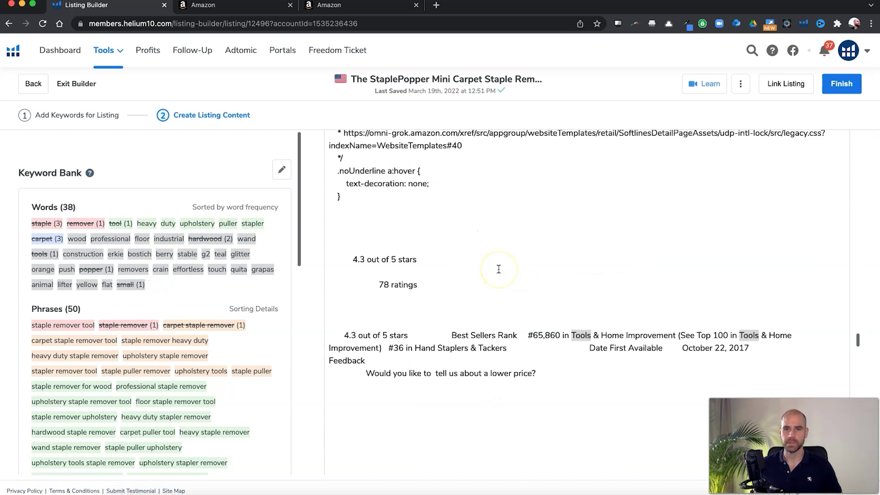
{"action": "scroll", "coordinate": [499, 269], "scroll_direction": "down", "scroll_amount": 10}
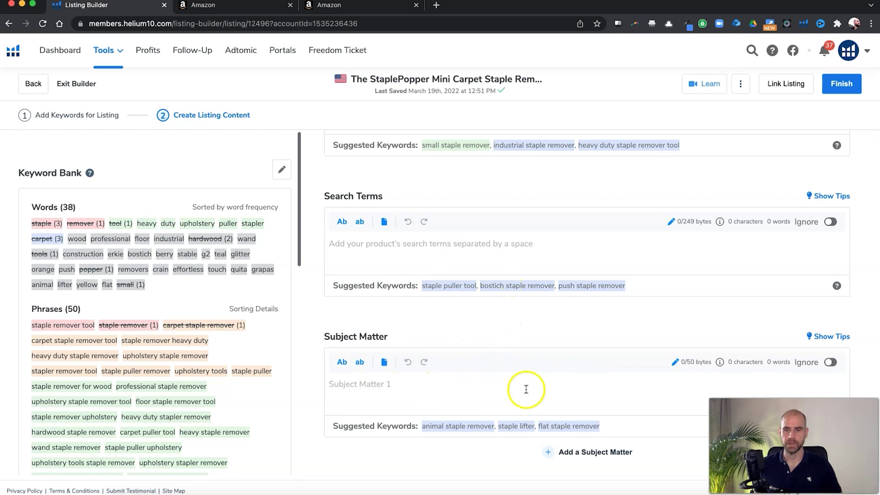
Step: Add second through fifth Subject Matter fields to the listing
{"action": "left_click", "coordinate": [548, 452]}
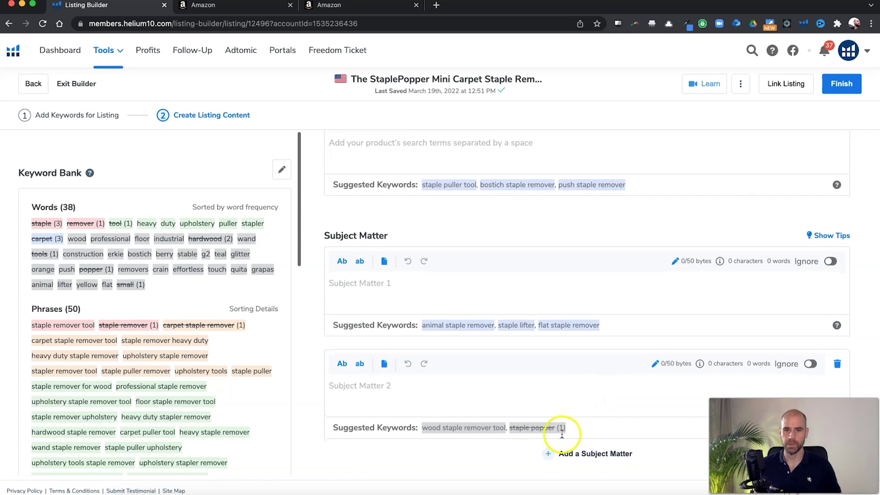
{"action": "left_click", "coordinate": [548, 453]}
{"action": "left_click", "coordinate": [550, 452]}
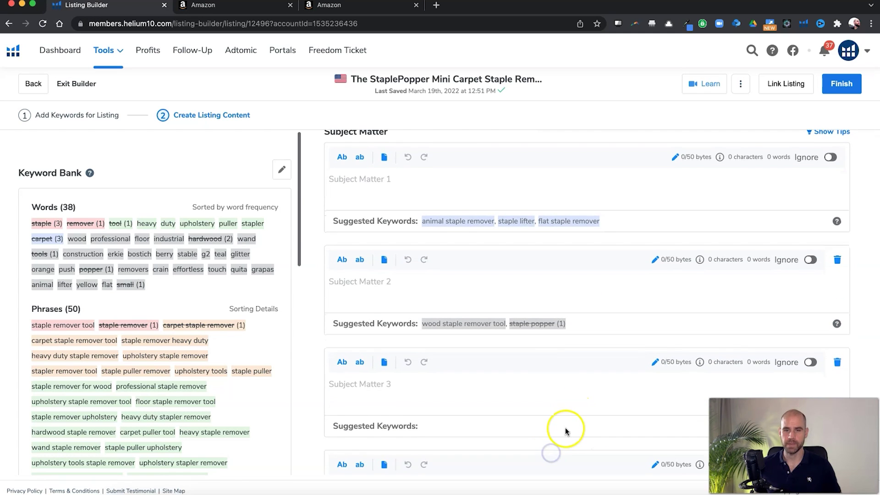
{"action": "key", "text": "Return"}
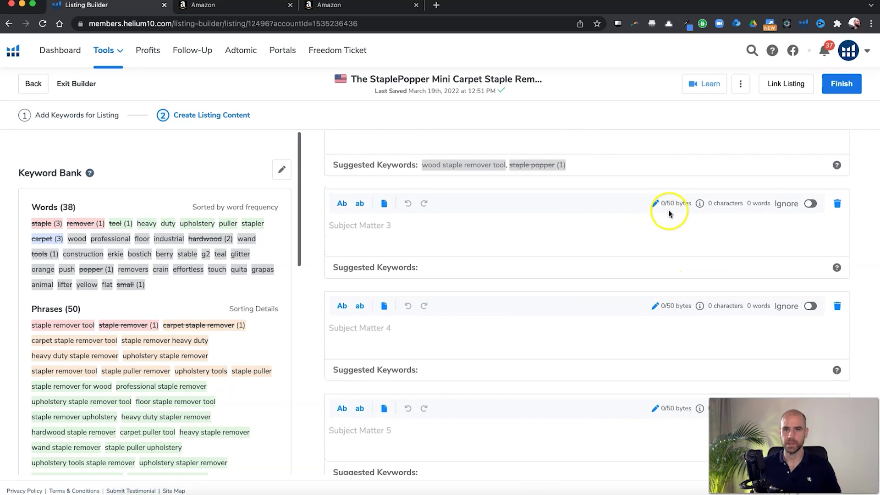
{"action": "scroll", "coordinate": [673, 211], "scroll_direction": "up", "scroll_amount": 5}
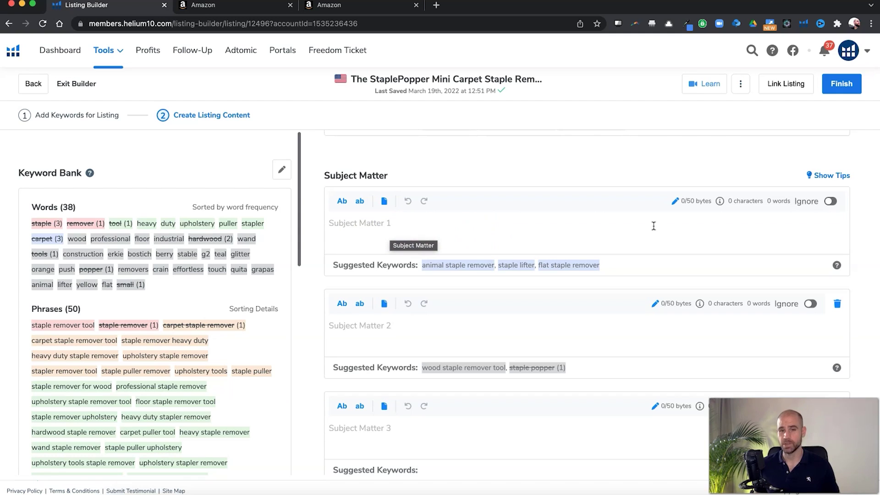
Step: Put the cursor in the empty Subject Matter 1 field
{"action": "left_click", "coordinate": [443, 228]}
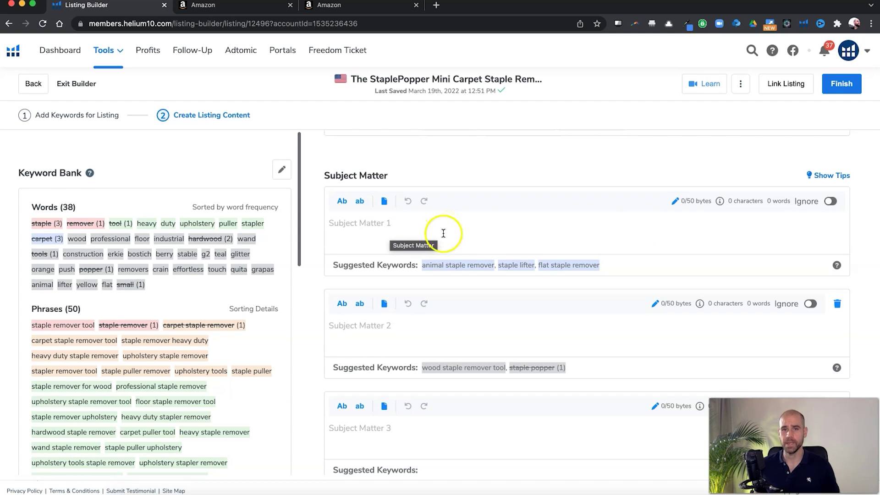
{"action": "left_click", "coordinate": [576, 229]}
{"action": "left_click", "coordinate": [422, 222]}
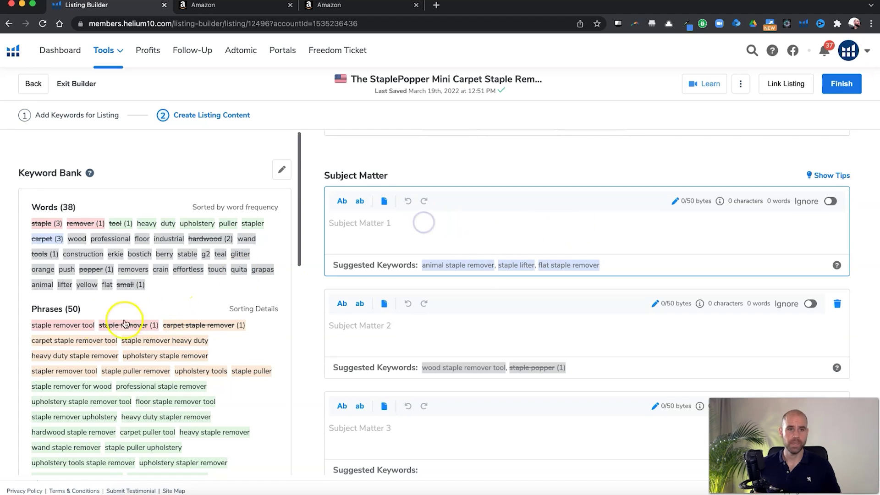
{"action": "left_click", "coordinate": [76, 334]}
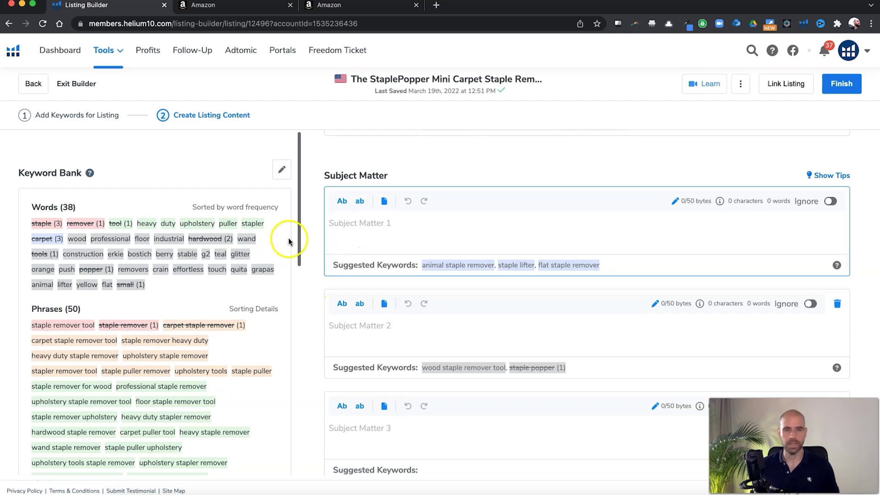
Step: Fill Subject Matter 1 with 'staple remover staple remover tool carpet staple remover tool' via autocomplete suggestions
{"action": "type", "text": "s"}
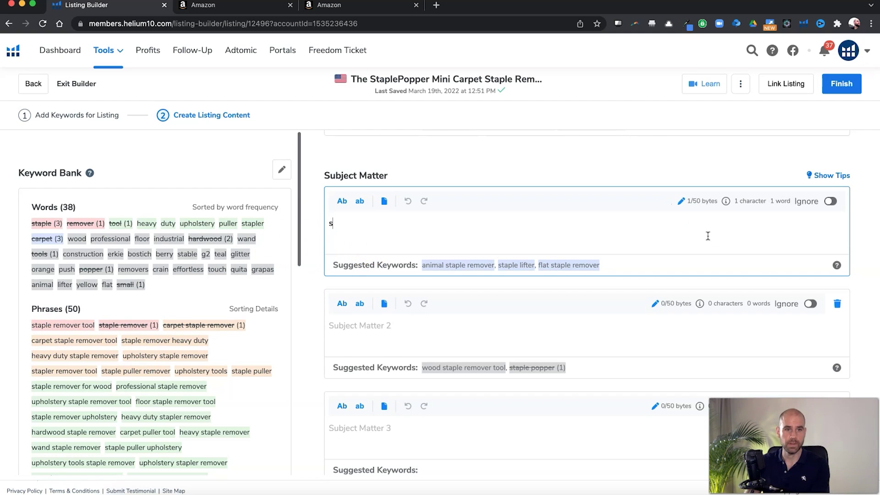
{"action": "type", "text": "taple "}
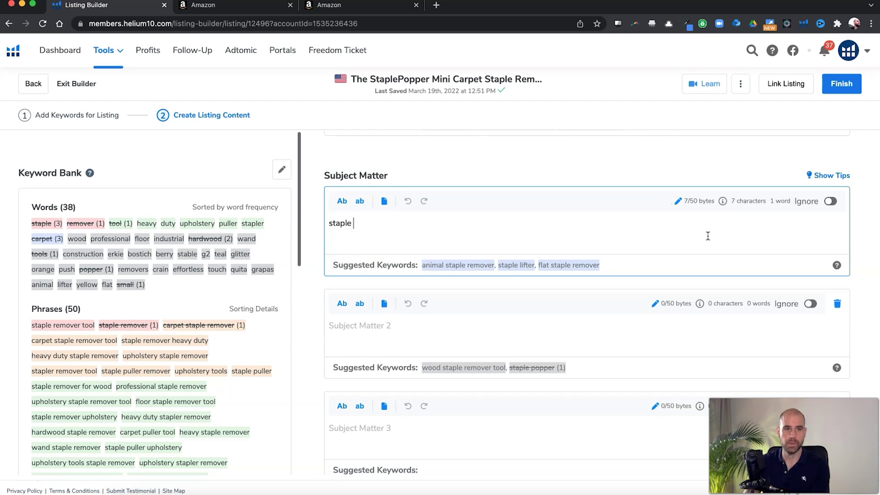
{"action": "type", "text": "reom"}
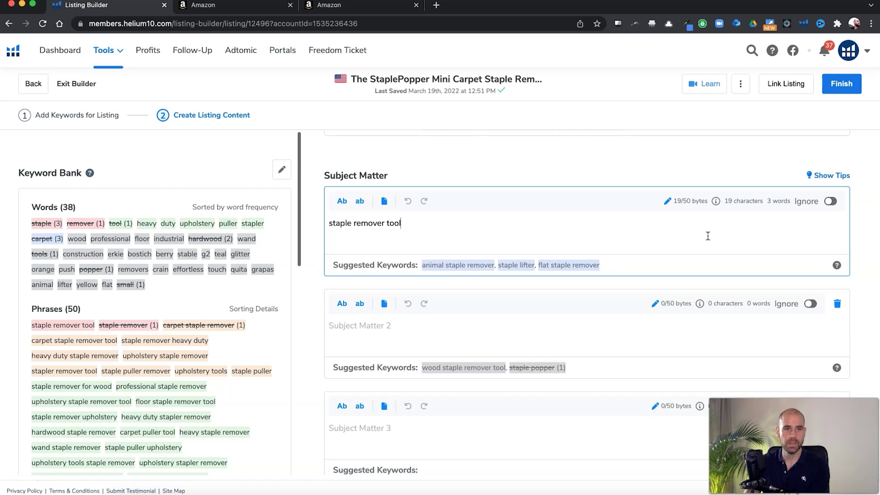
{"action": "type", "text": "staple remover"}
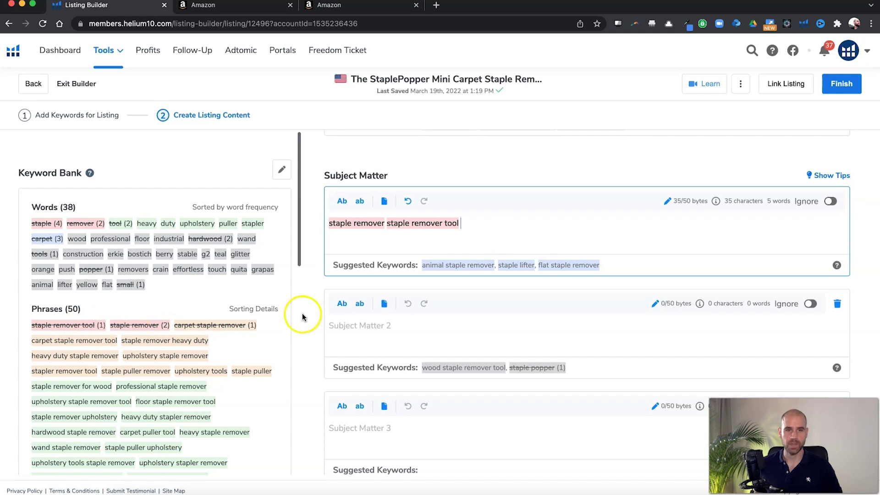
{"action": "left_click", "coordinate": [525, 218]}
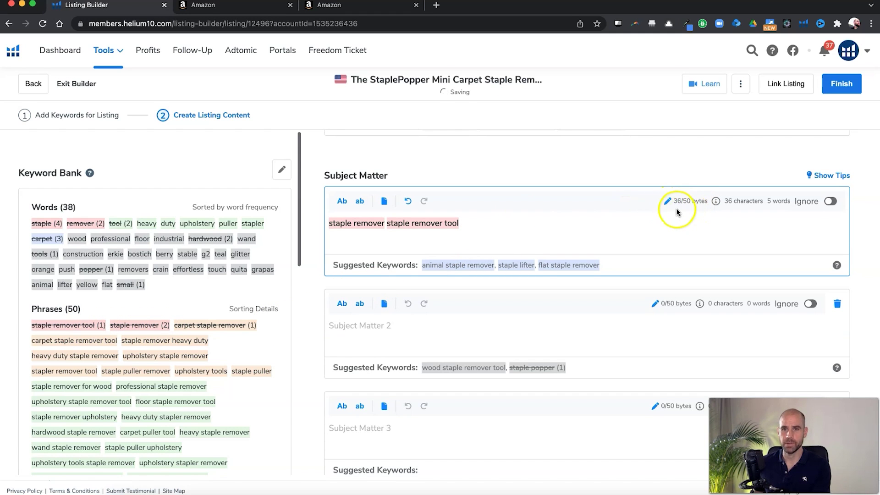
{"action": "key", "text": "BackSpace"}
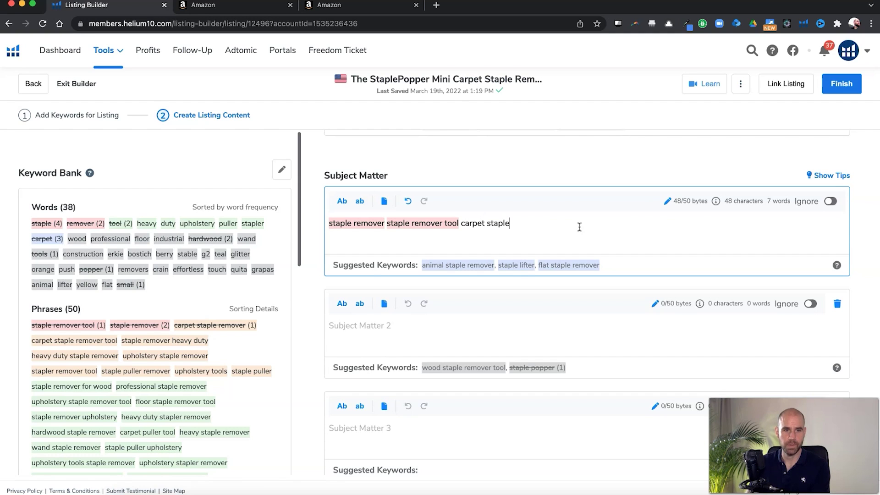
{"action": "type", "text": "carpet staple remover tool"}
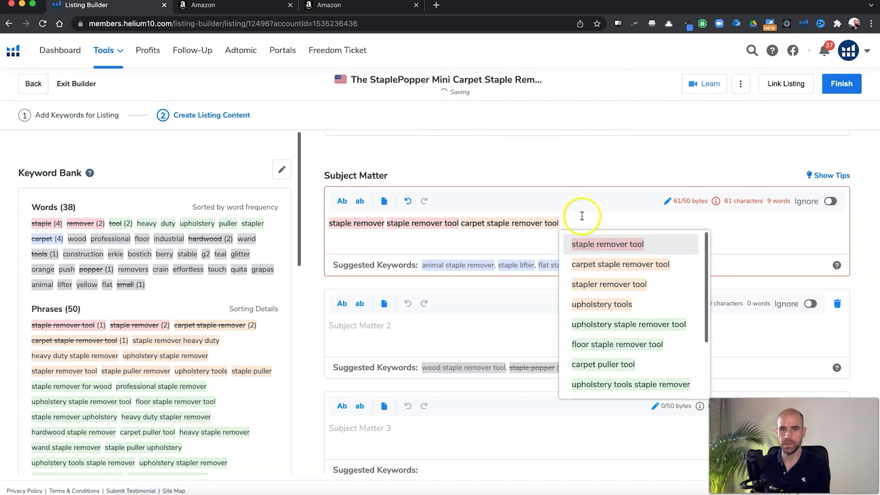
Step: Cut 'carpet staple remover tool' out of Subject Matter 1 and paste it into Subject Matter 2
{"action": "left_click", "coordinate": [530, 226]}
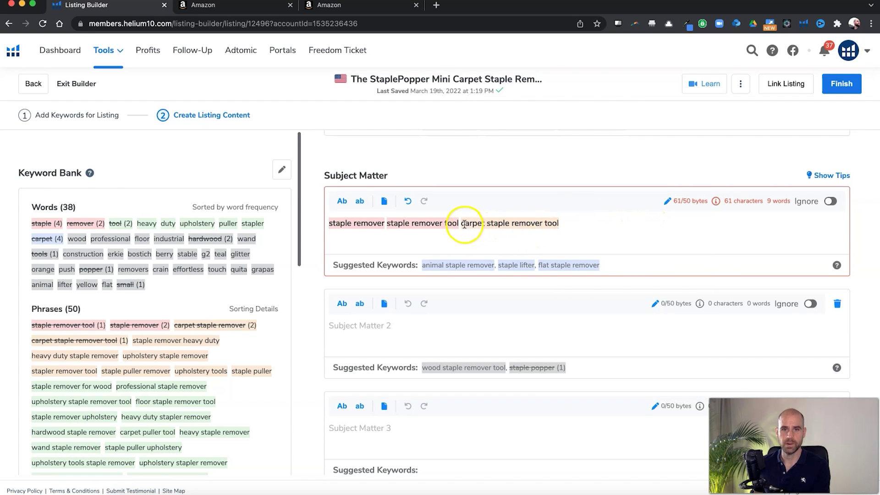
{"action": "left_click_drag", "start_coordinate": [461, 224], "coordinate": [548, 224]}
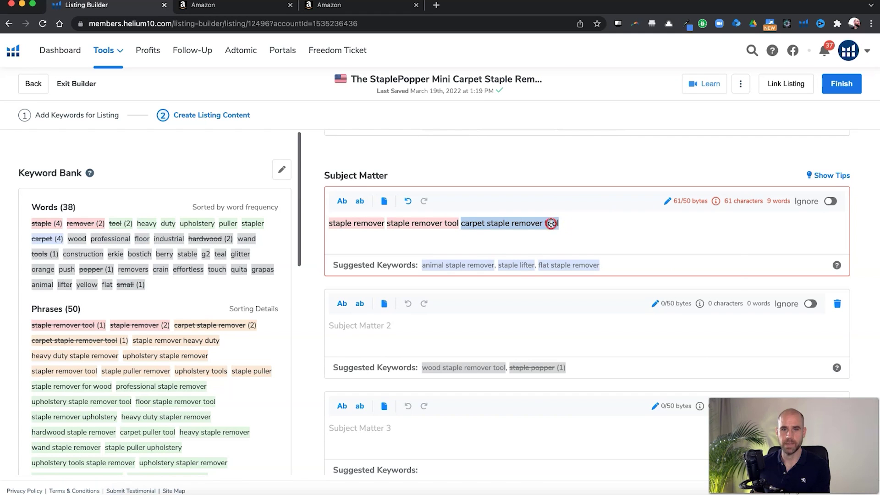
{"action": "right_click", "coordinate": [551, 223]}
{"action": "left_click", "coordinate": [570, 291]}
{"action": "left_click", "coordinate": [385, 332]}
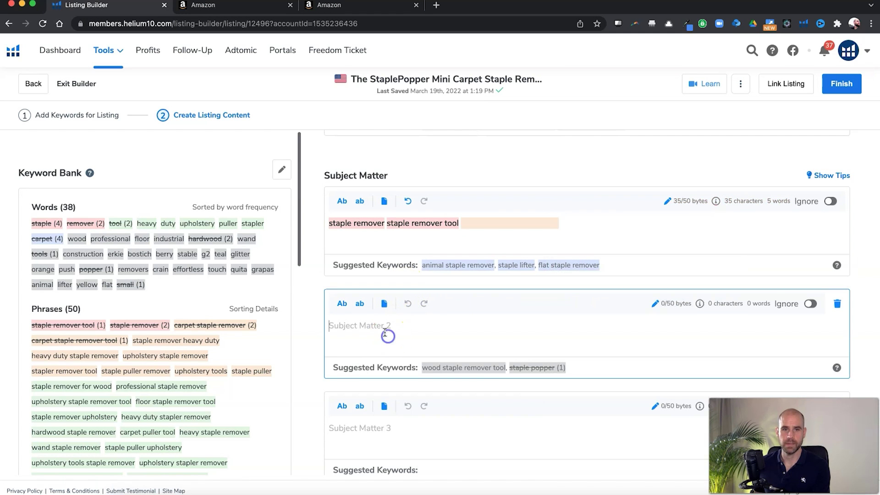
{"action": "right_click", "coordinate": [385, 333]}
{"action": "left_click", "coordinate": [393, 401]}
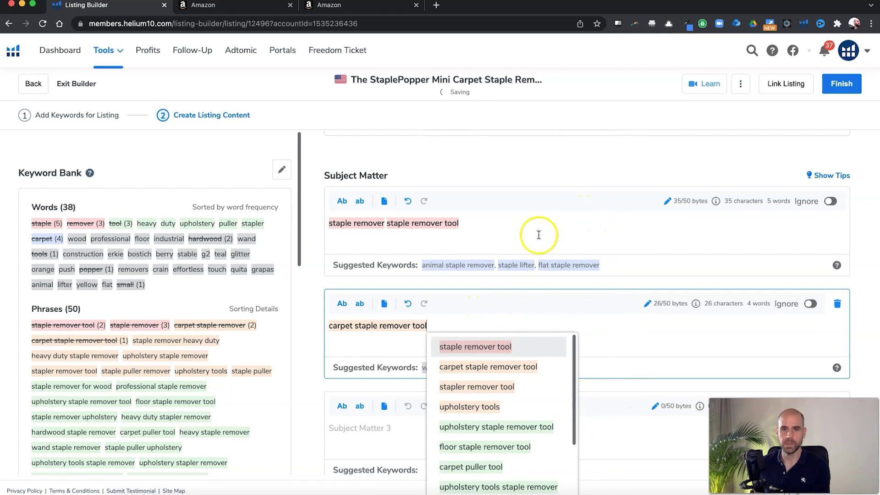
{"action": "left_click", "coordinate": [504, 216]}
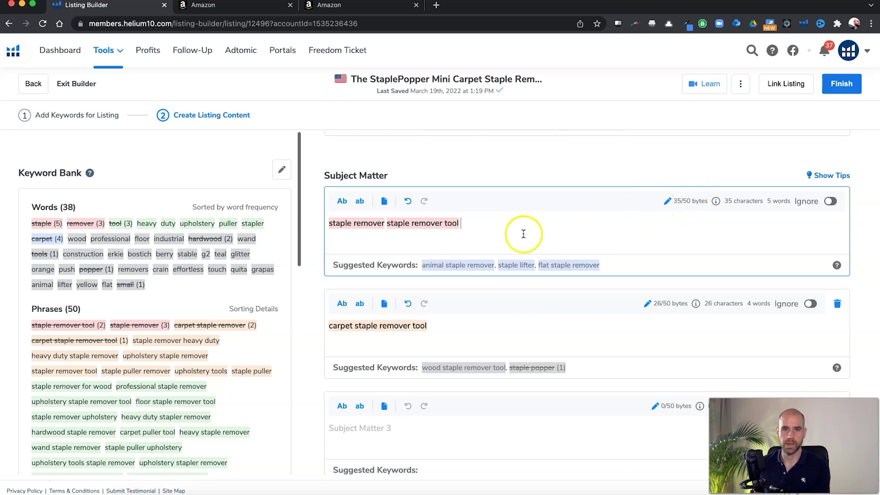
{"action": "scroll", "coordinate": [465, 330], "scroll_direction": "down", "scroll_amount": 1}
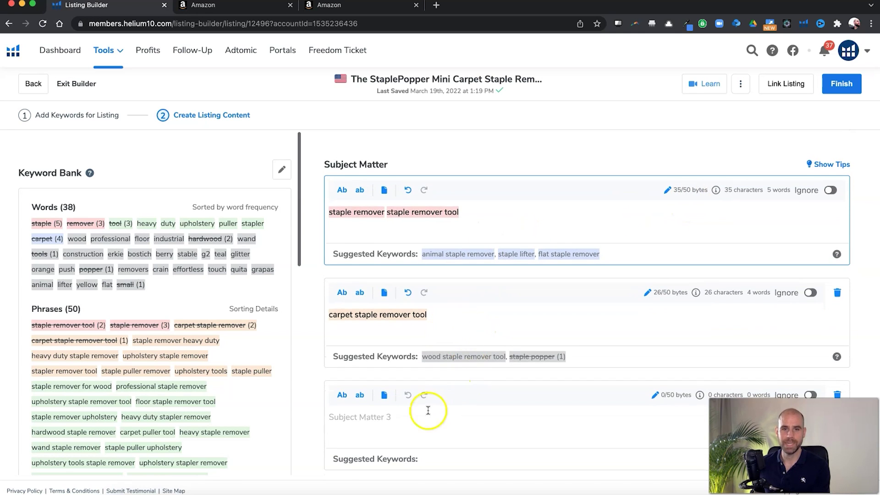
{"action": "scroll", "coordinate": [443, 403], "scroll_direction": "down", "scroll_amount": 3}
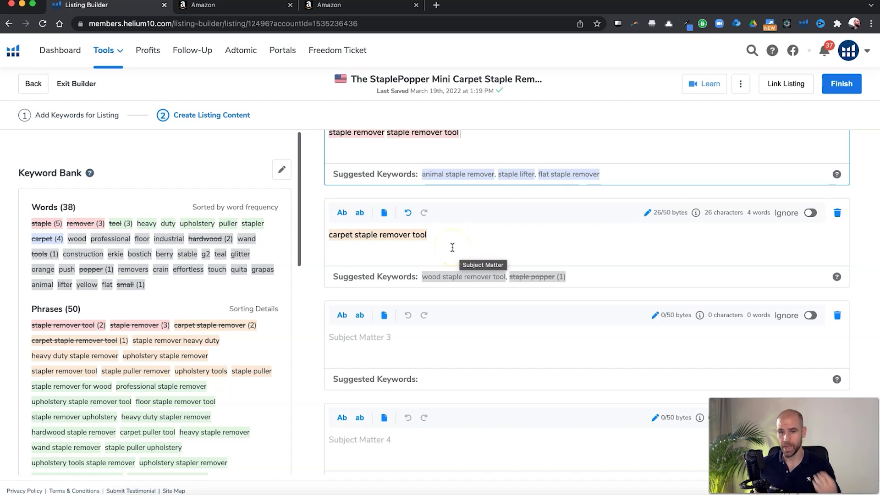
{"action": "left_click", "coordinate": [451, 245]}
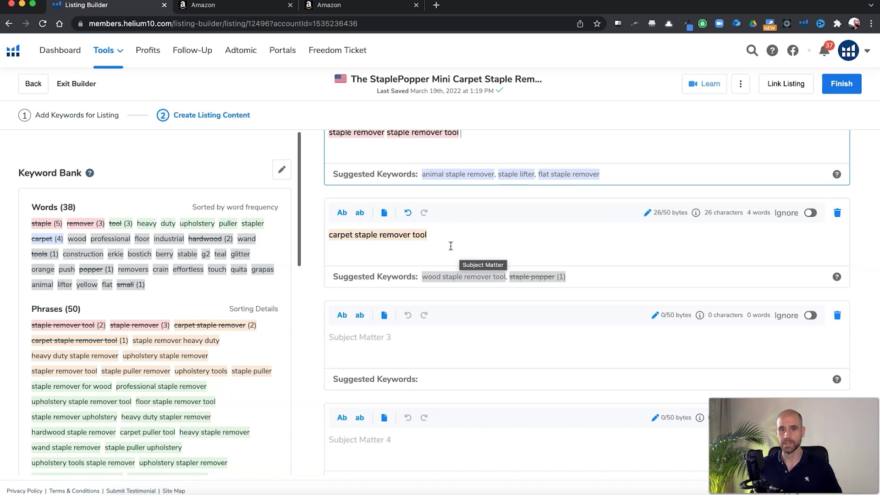
{"action": "left_click", "coordinate": [451, 240]}
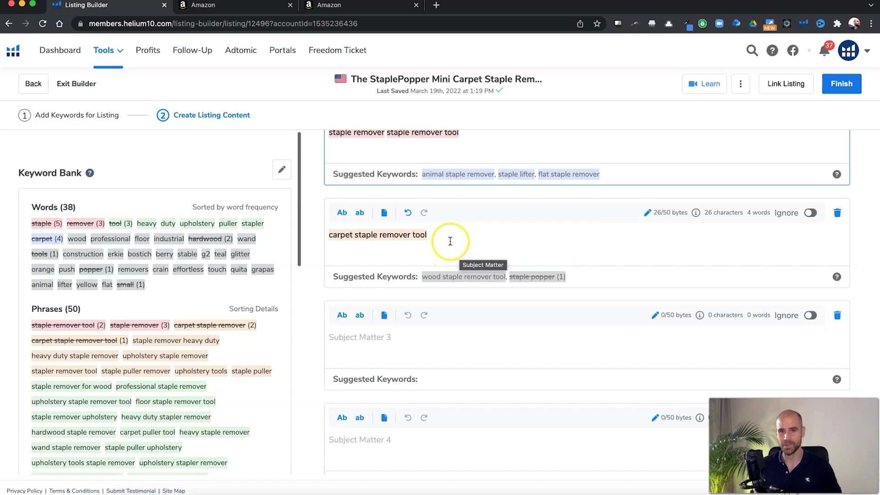
{"action": "scroll", "coordinate": [505, 316], "scroll_direction": "down", "scroll_amount": 3}
{"action": "left_click", "coordinate": [555, 341]}
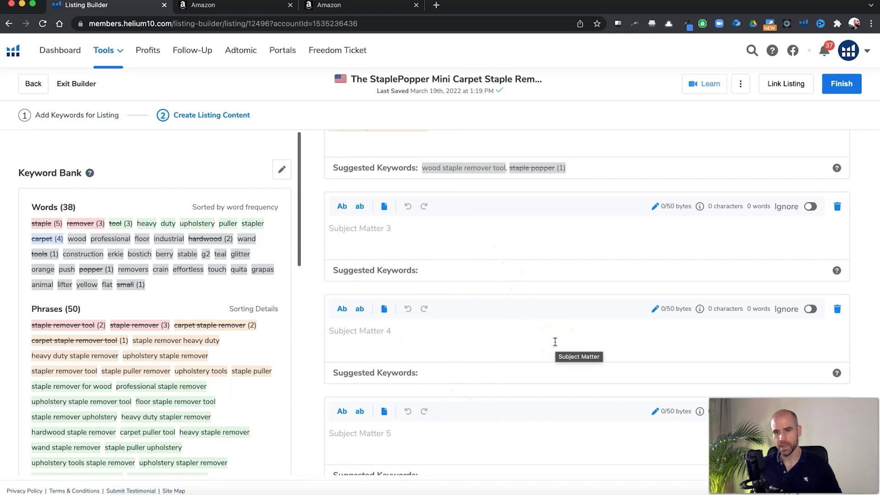
{"action": "scroll", "coordinate": [424, 309], "scroll_direction": "down", "scroll_amount": 1}
{"action": "left_click", "coordinate": [492, 276]}
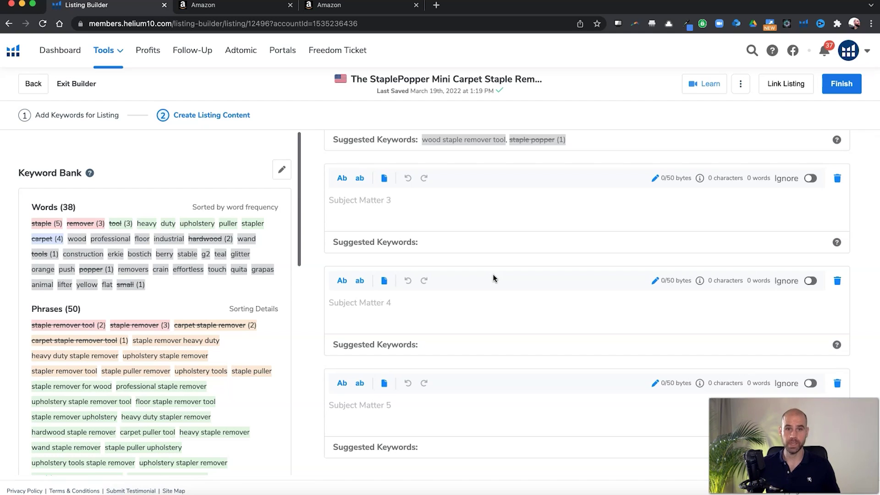
{"action": "left_click", "coordinate": [425, 216]}
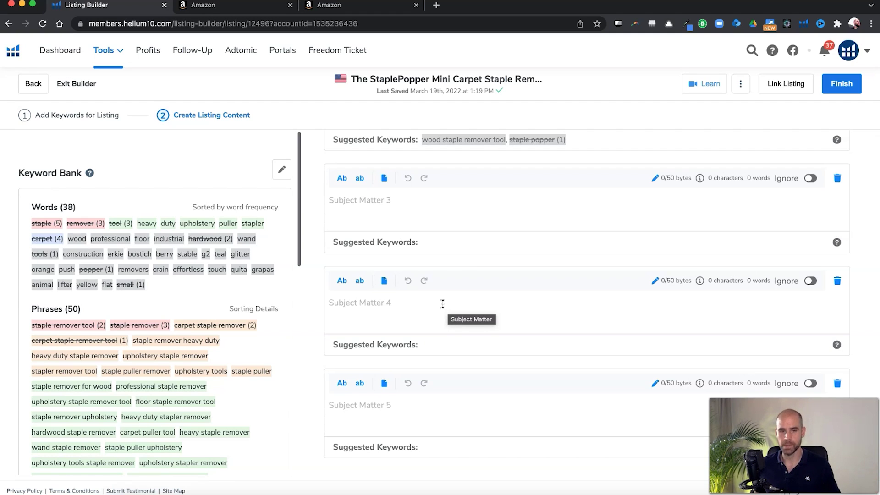
{"action": "left_click", "coordinate": [473, 309]}
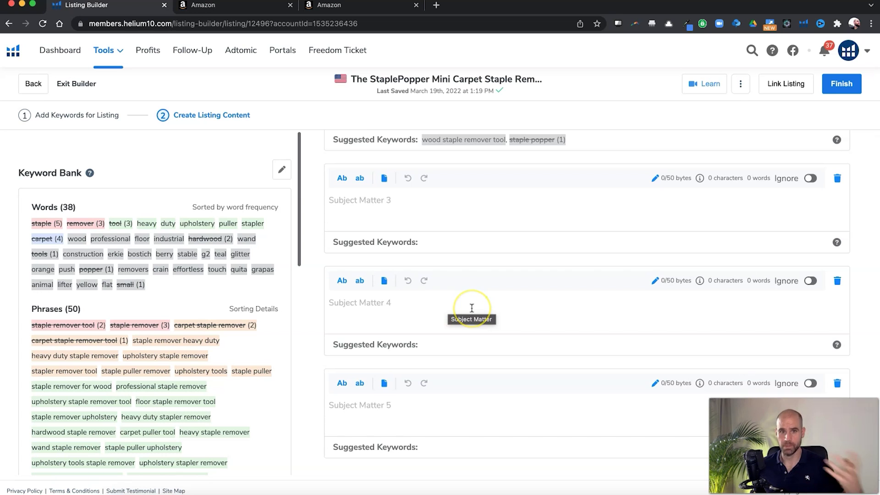